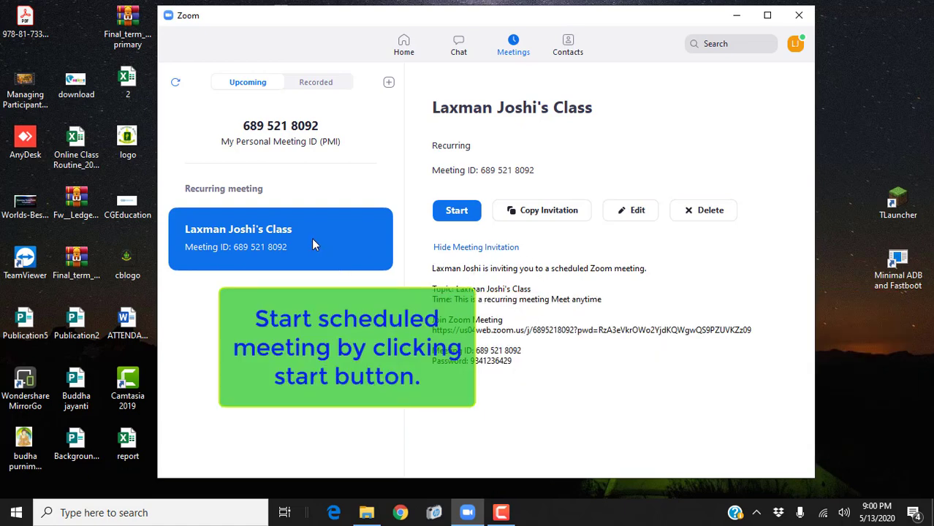
Step: Start the scheduled class meeting on computer audio and show the participants list
left_click(451, 212)
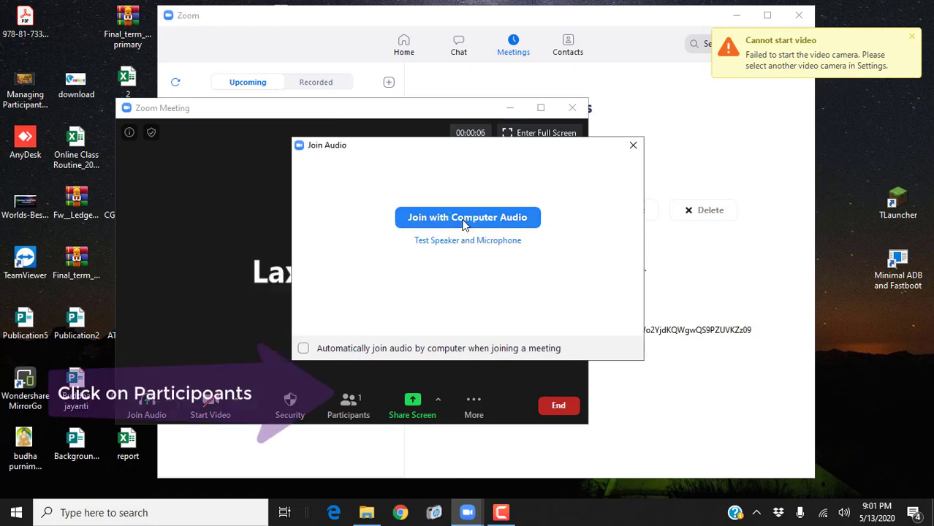
left_click(463, 220)
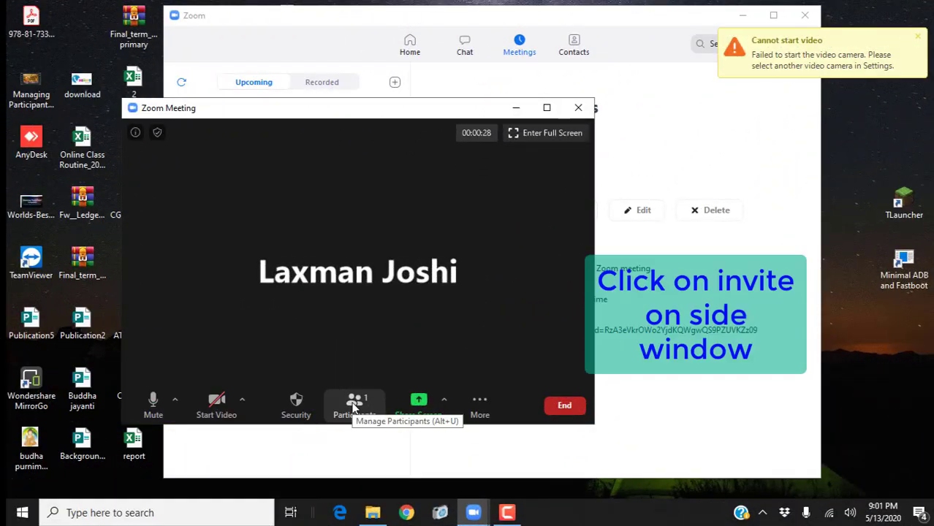
left_click(353, 404)
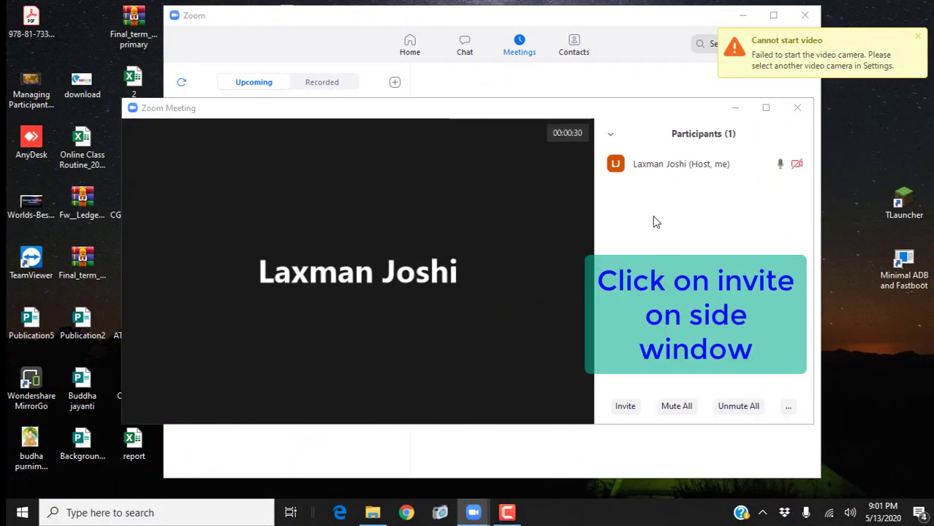
Step: Copy the meeting's invite link to the clipboard
left_click(626, 407)
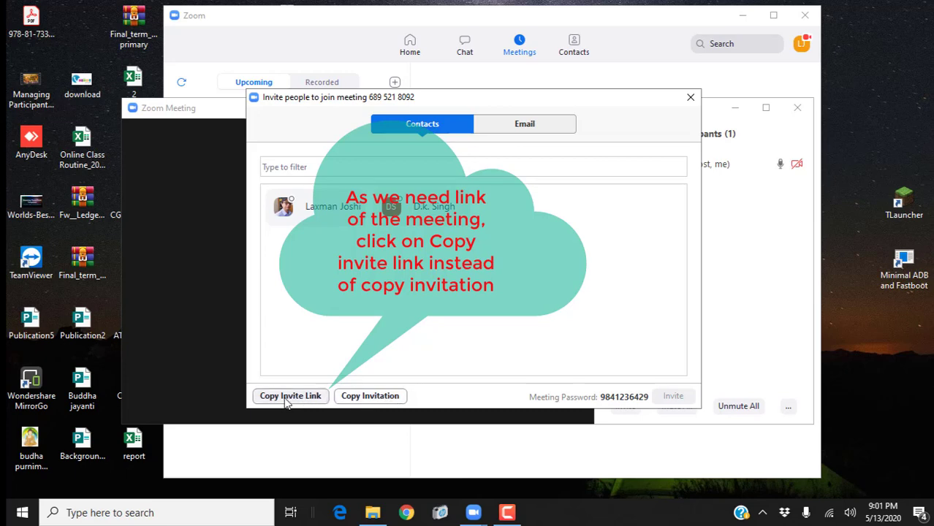
left_click(287, 398)
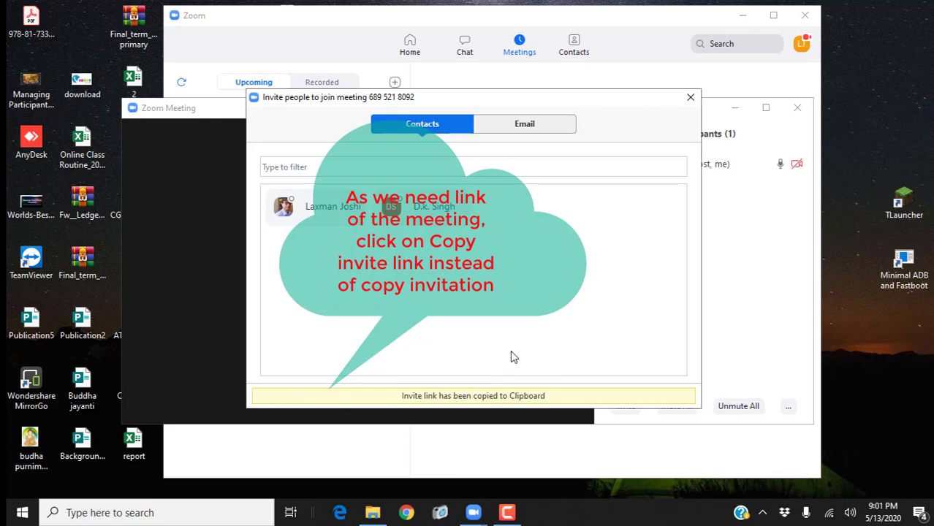
left_click(687, 104)
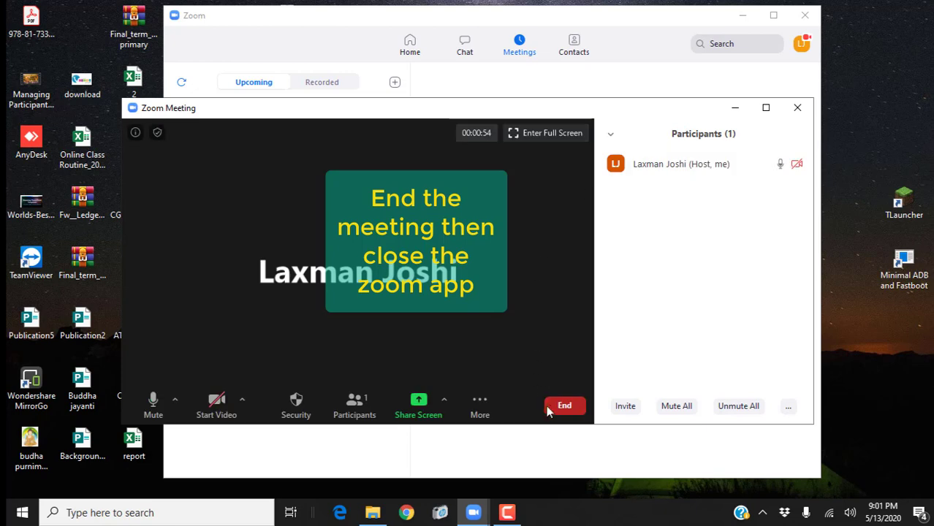
Step: End the meeting for all participants and close Zoom
left_click(560, 406)
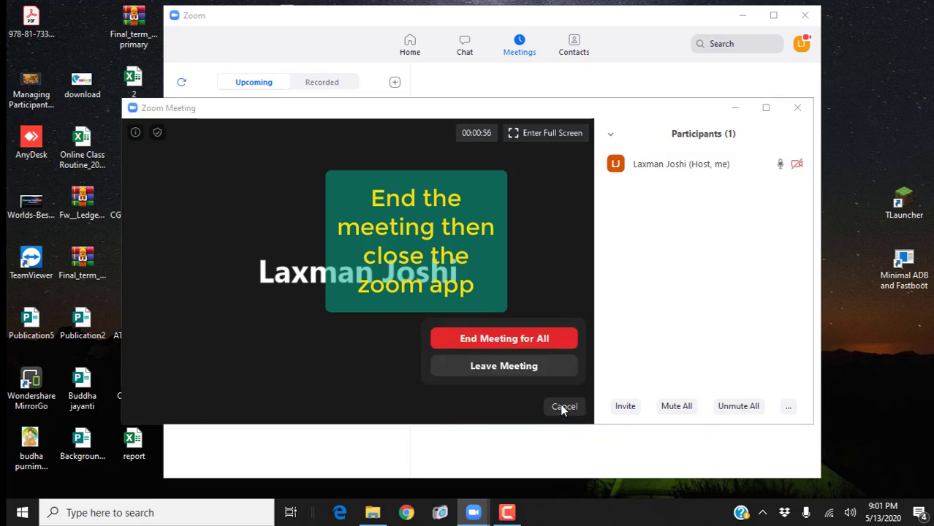
left_click(524, 342)
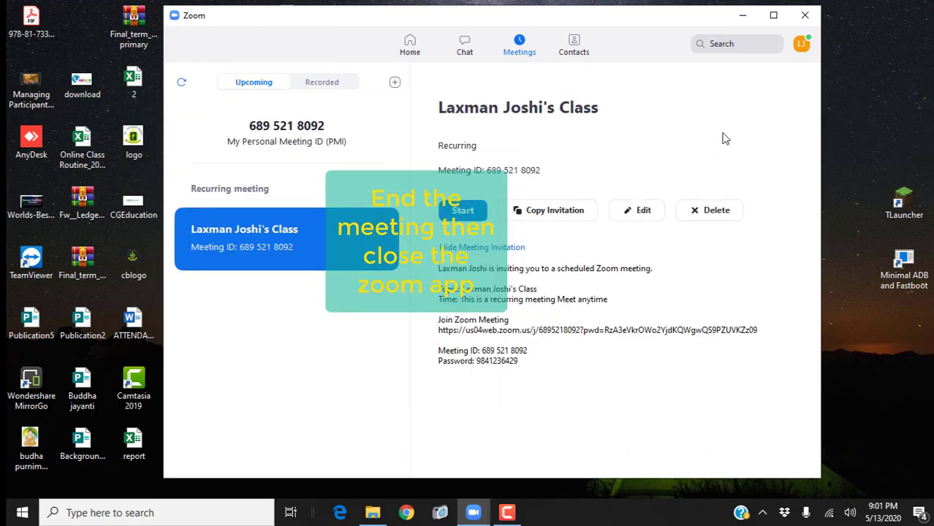
left_click(804, 16)
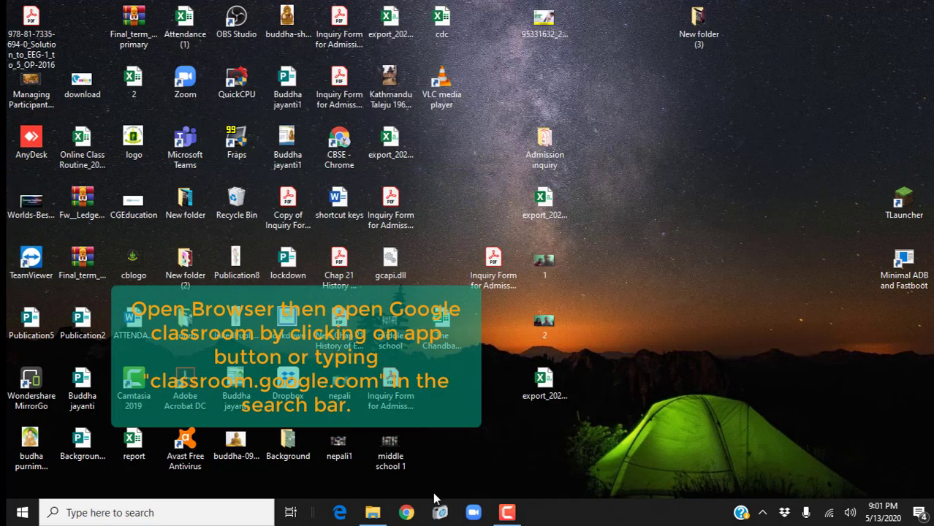
Step: Launch Chrome and go to classroom.google.com
left_click(406, 512)
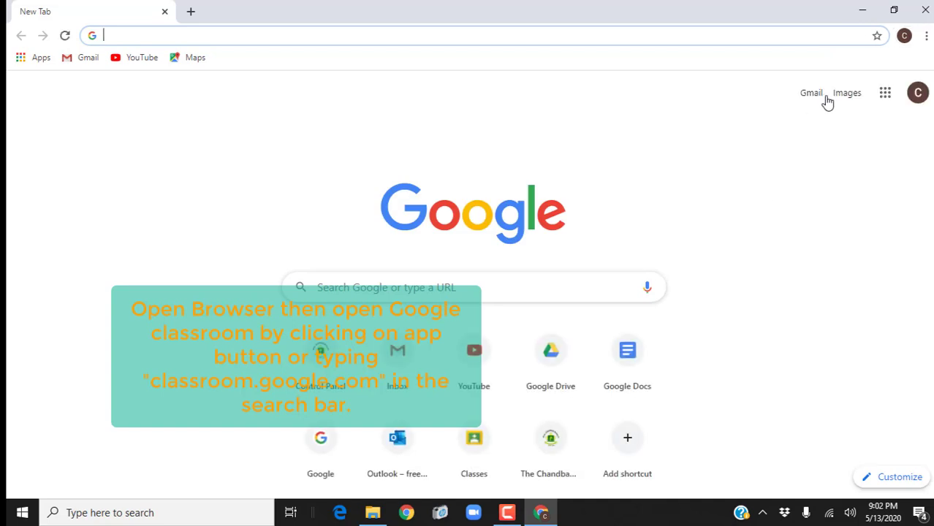
left_click(886, 98)
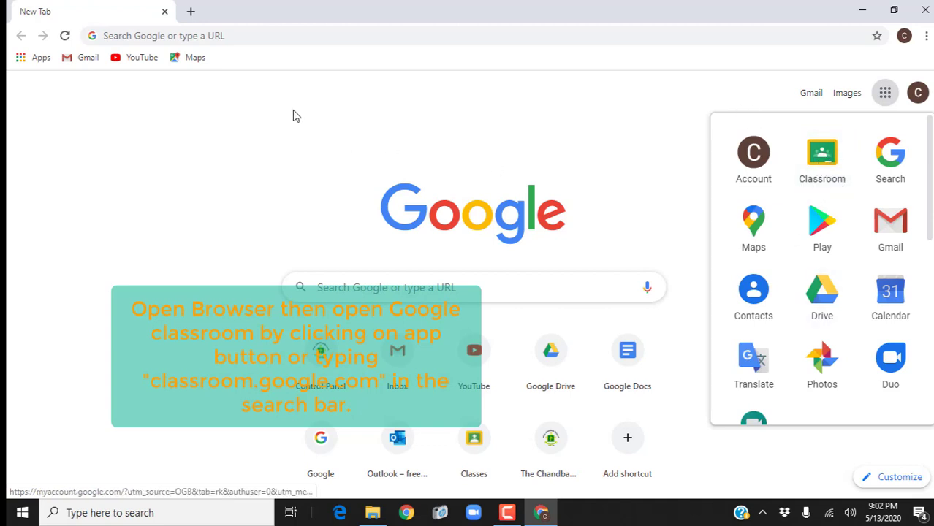
left_click(152, 35)
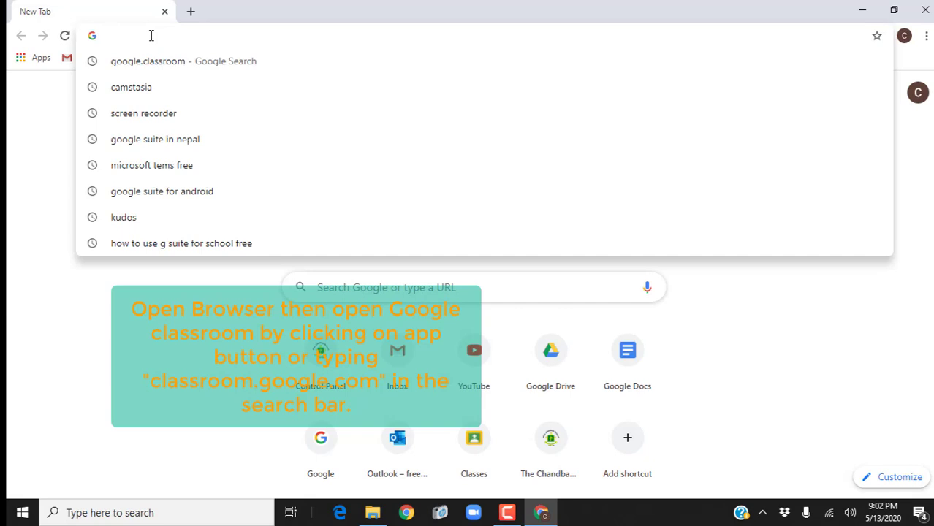
type("class")
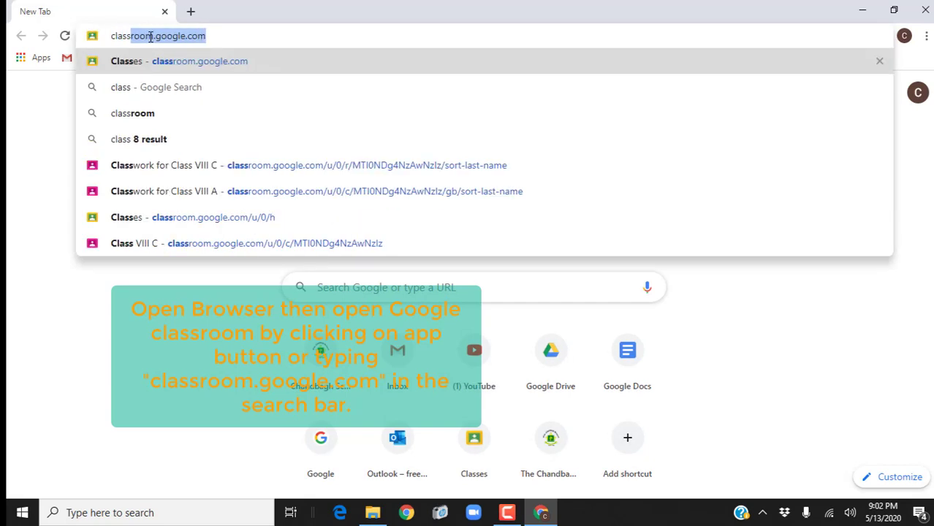
type("room.goo")
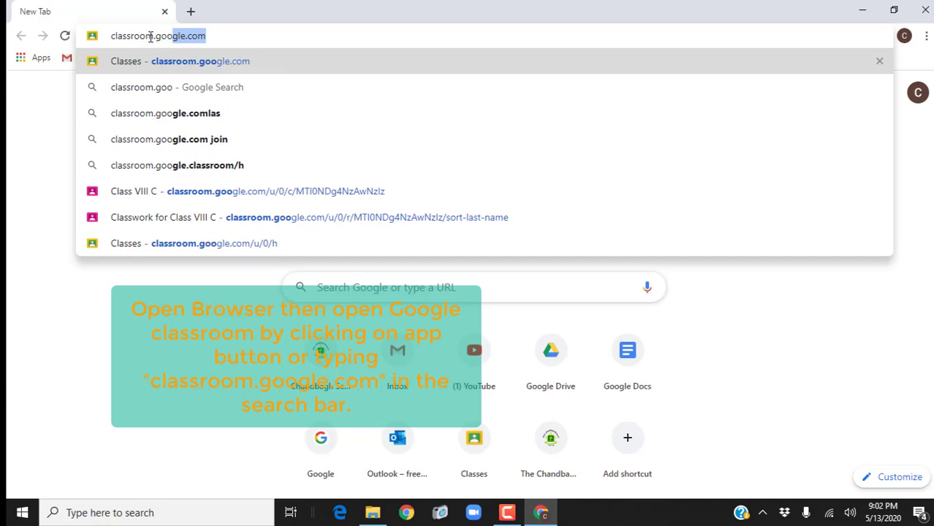
type("gle.com")
key("Return")
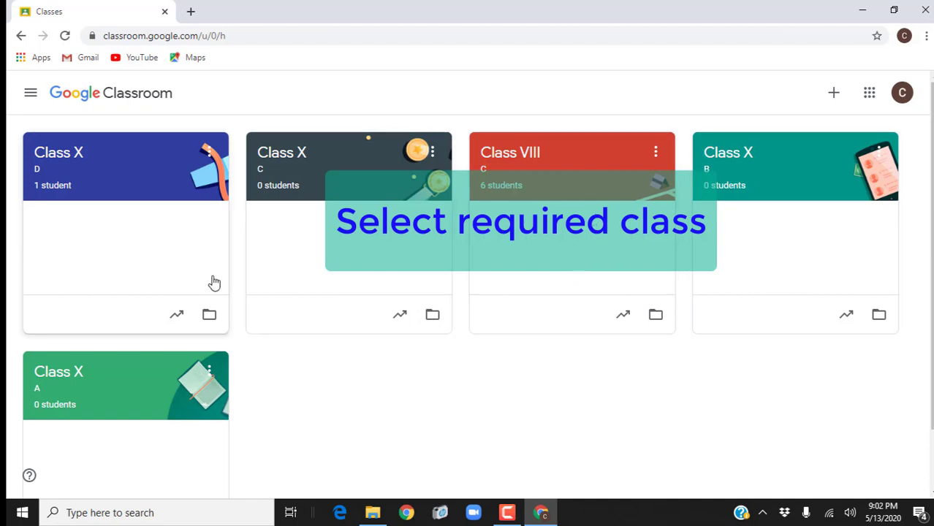
Step: Open the Class X D class, glance at Classwork, and return to its Stream
left_click(78, 159)
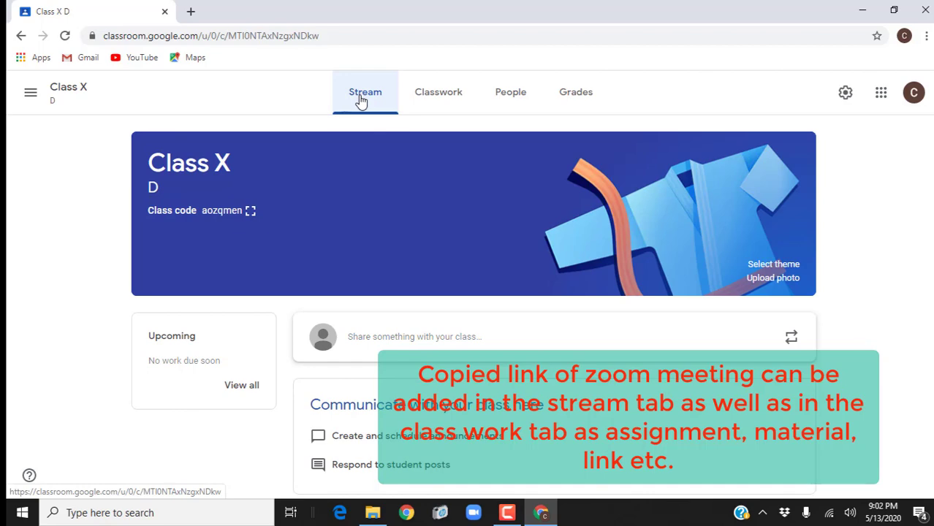
left_click(444, 95)
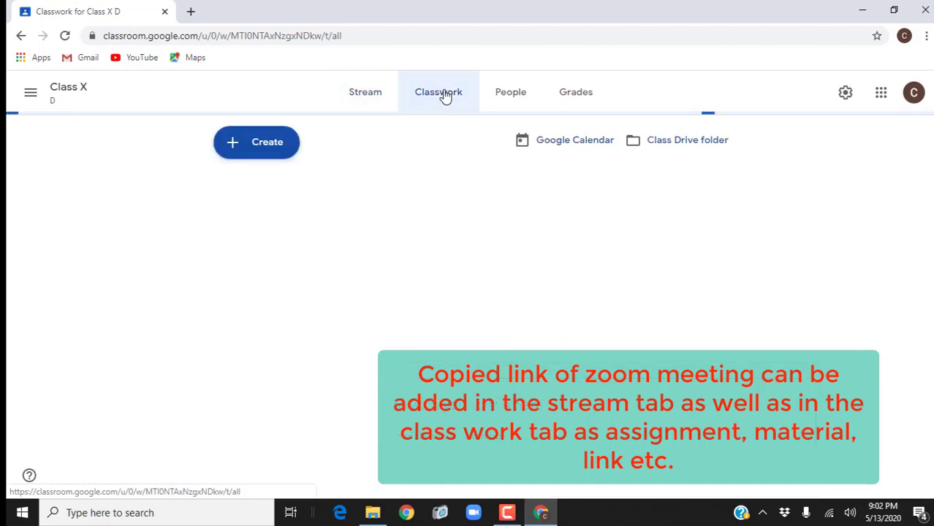
left_click(351, 97)
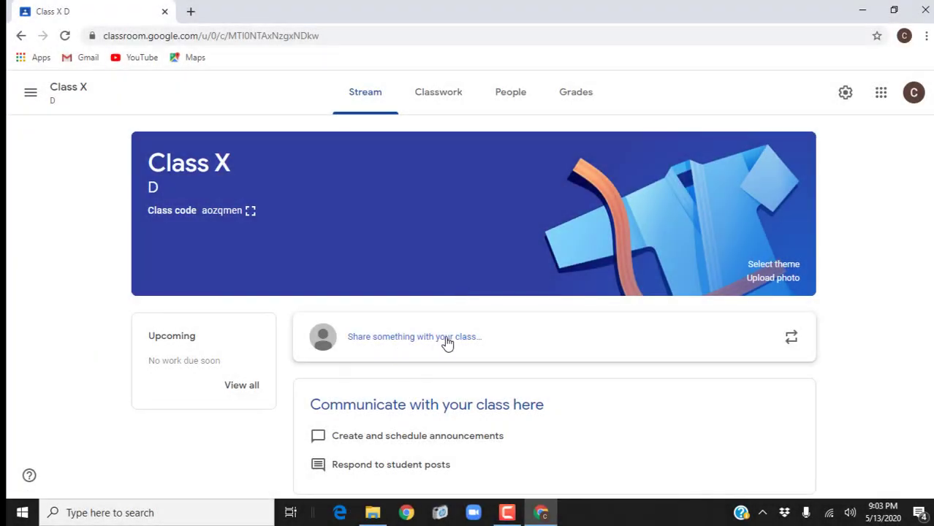
Step: Start a new announcement for Class X D with all students included
left_click(393, 340)
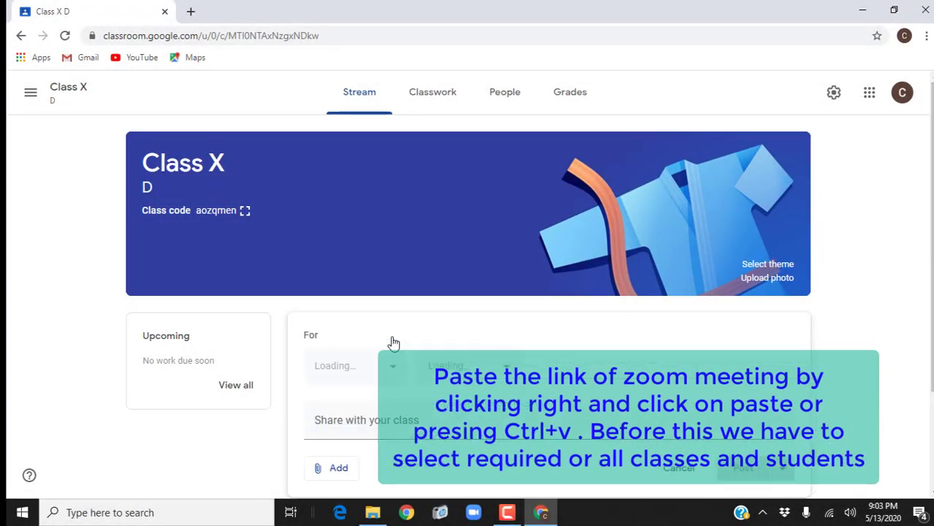
scroll(392, 340, "down", 2)
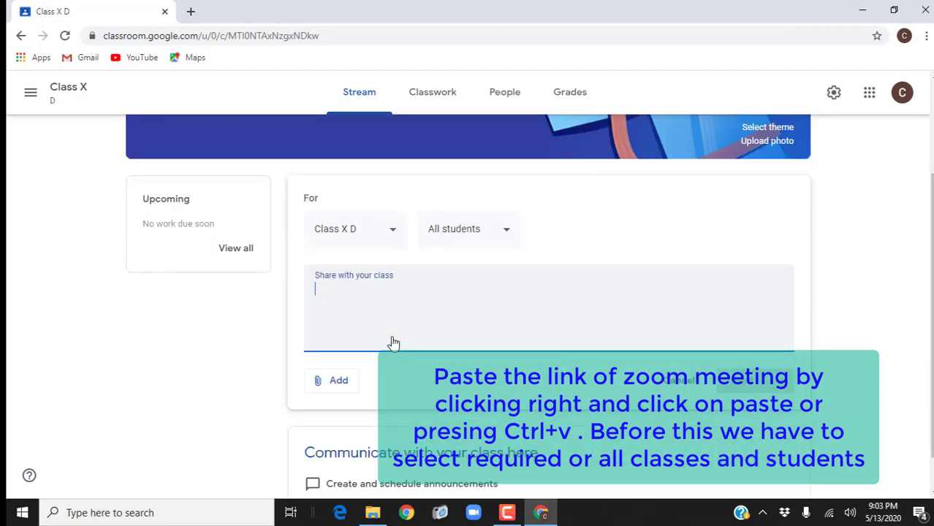
left_click(394, 234)
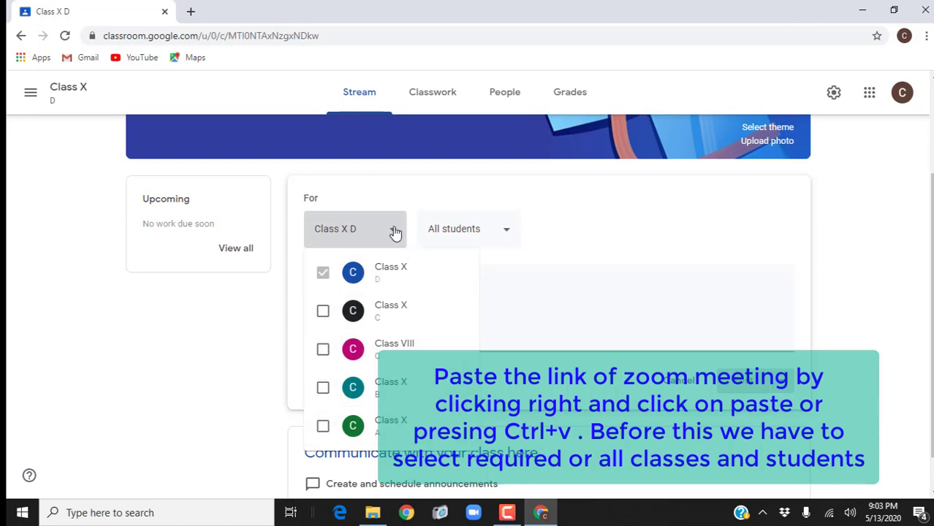
left_click(508, 232)
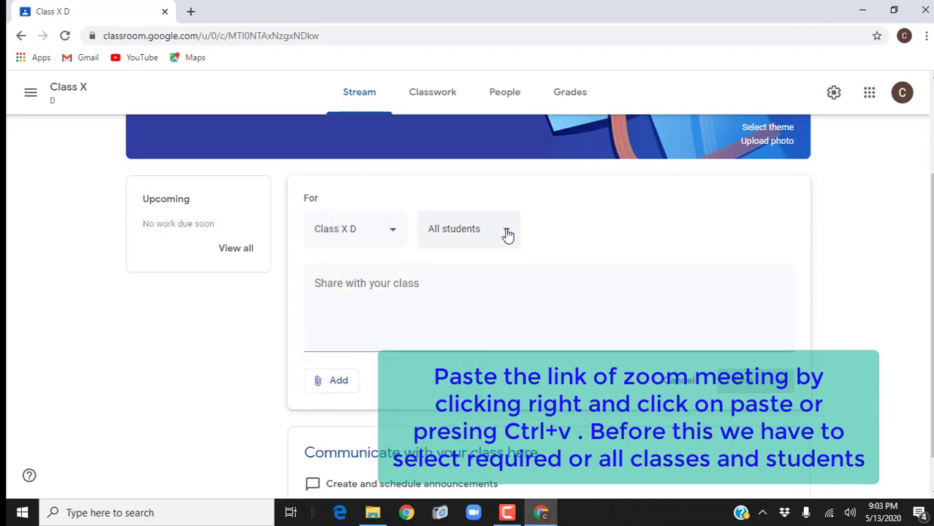
left_click(509, 234)
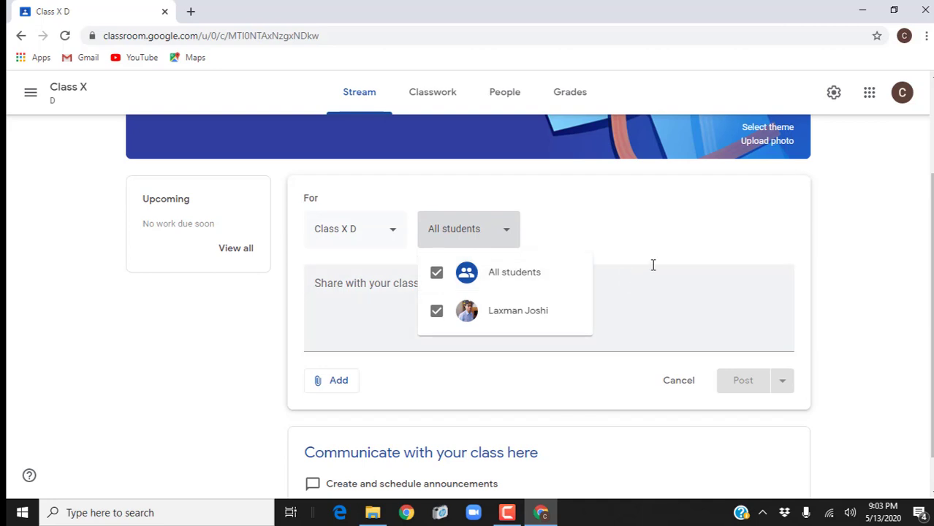
left_click(699, 263)
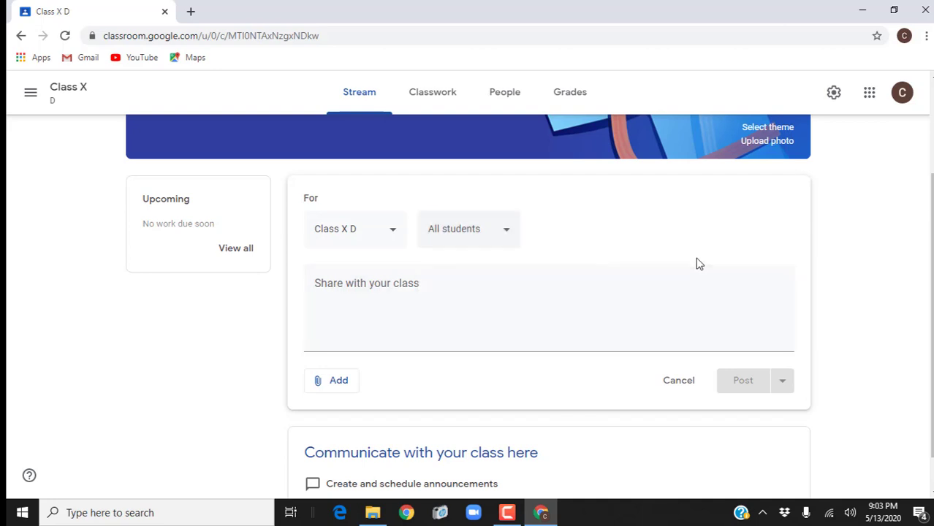
left_click(336, 306)
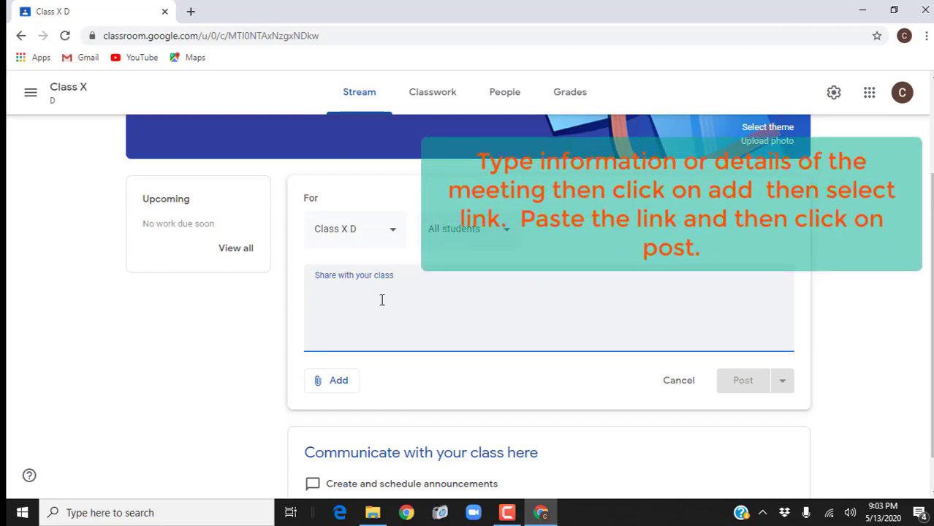
Step: Write the announcement message about joining the Zoom meeting, fixing the 'meeting' typo
type("Join meeti")
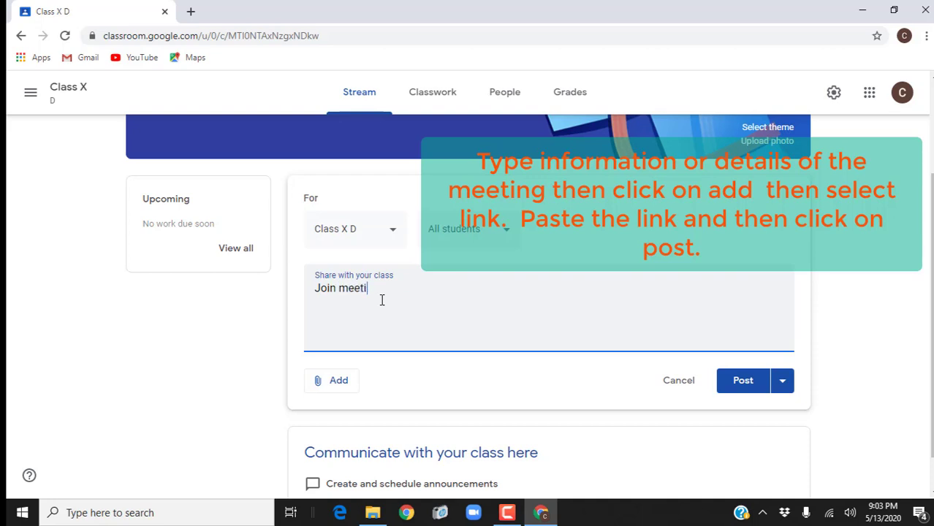
type("nig")
type("Zoom")
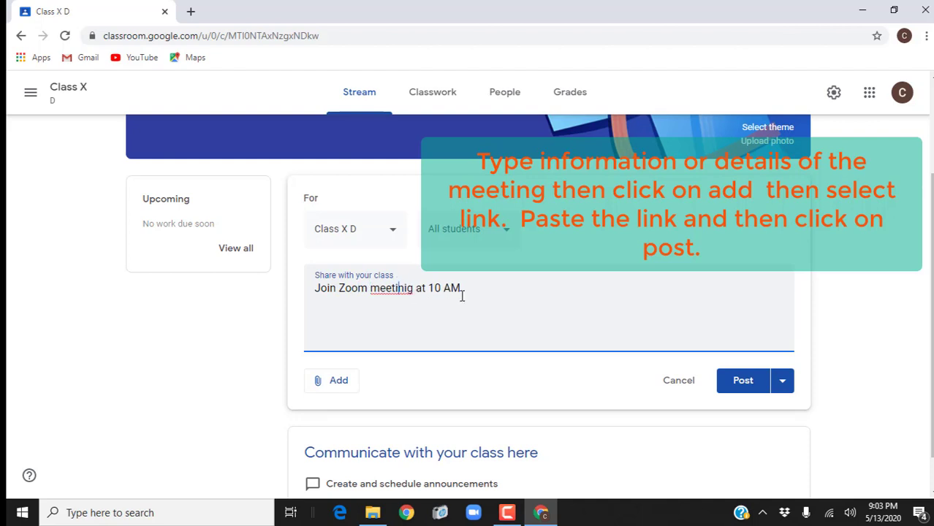
key("BackSpace")
key("BackSpace")
type("g")
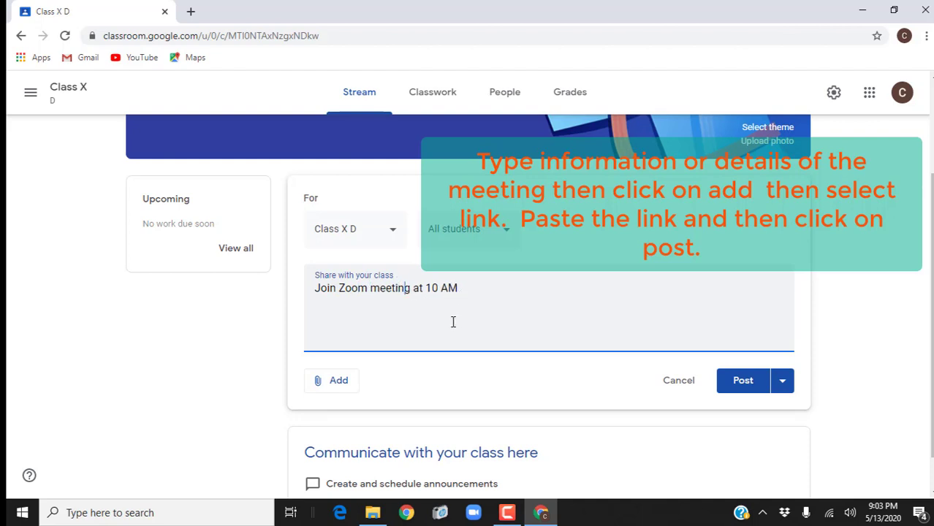
Step: Attach the pasted Zoom meeting link and post the announcement
left_click(339, 383)
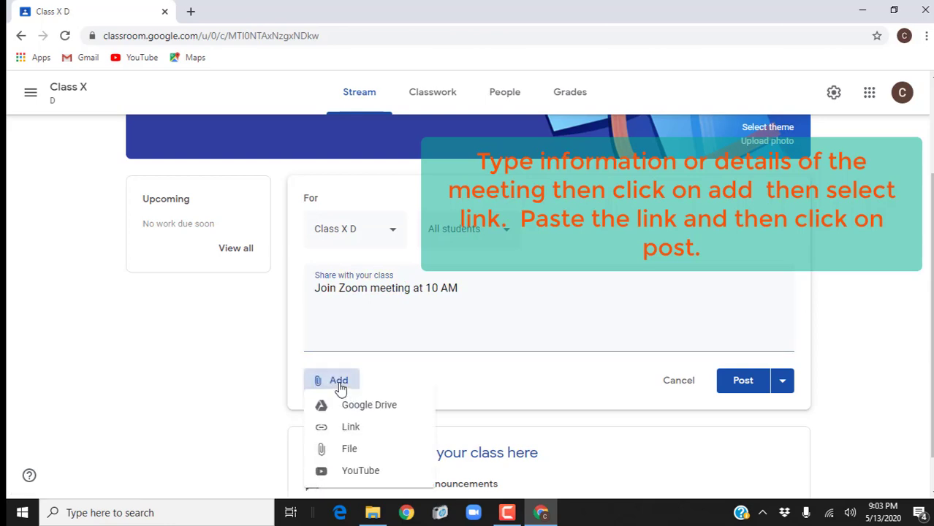
left_click(355, 431)
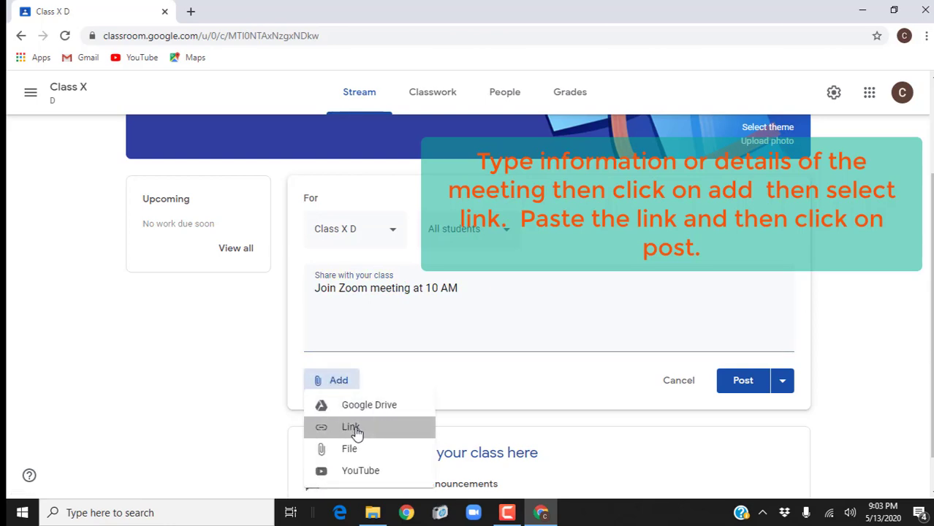
right_click(423, 292)
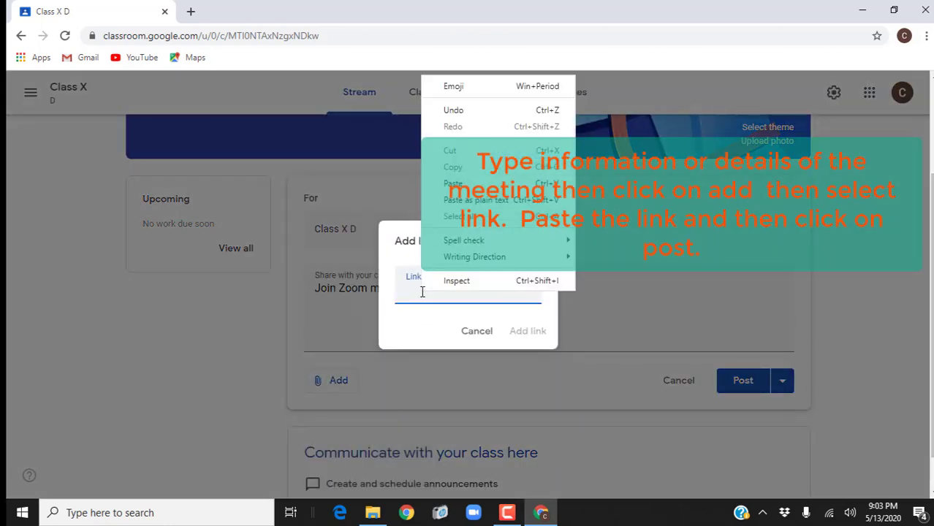
left_click(468, 192)
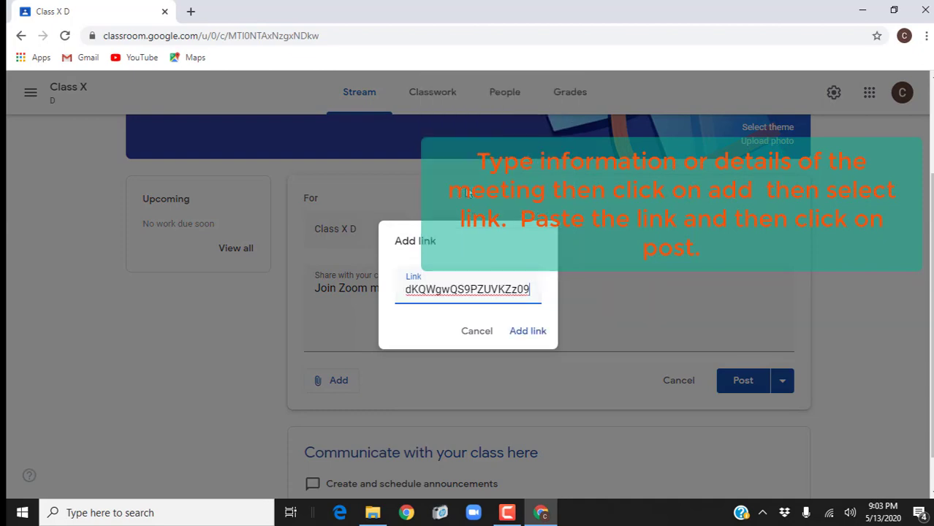
left_click(529, 332)
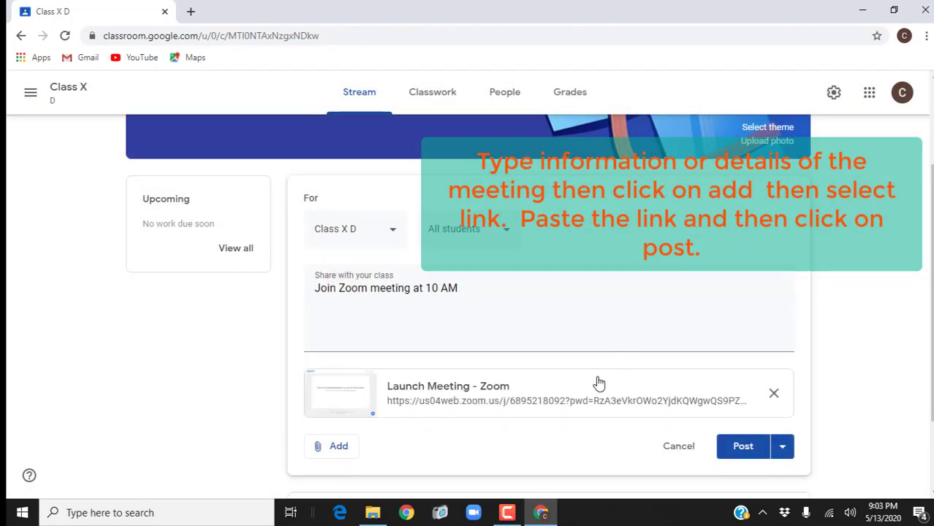
scroll(530, 326, "down", 2)
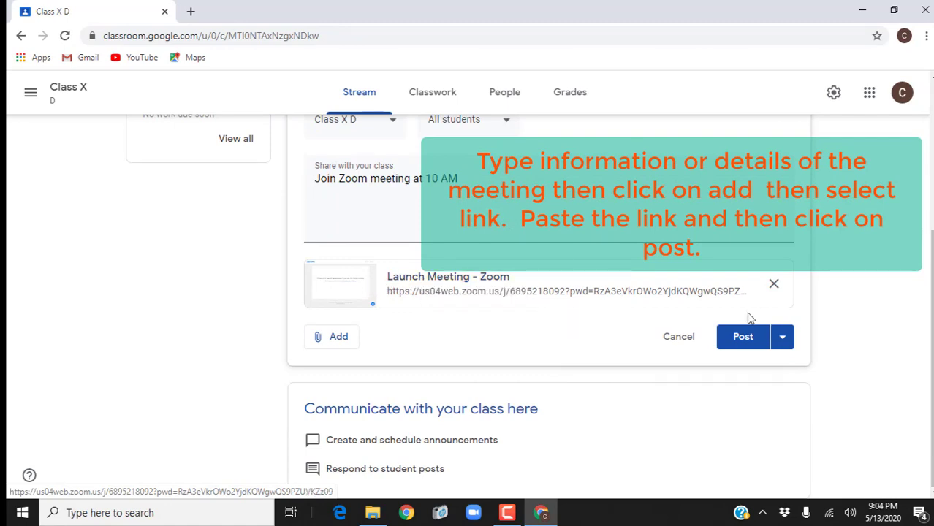
left_click(744, 339)
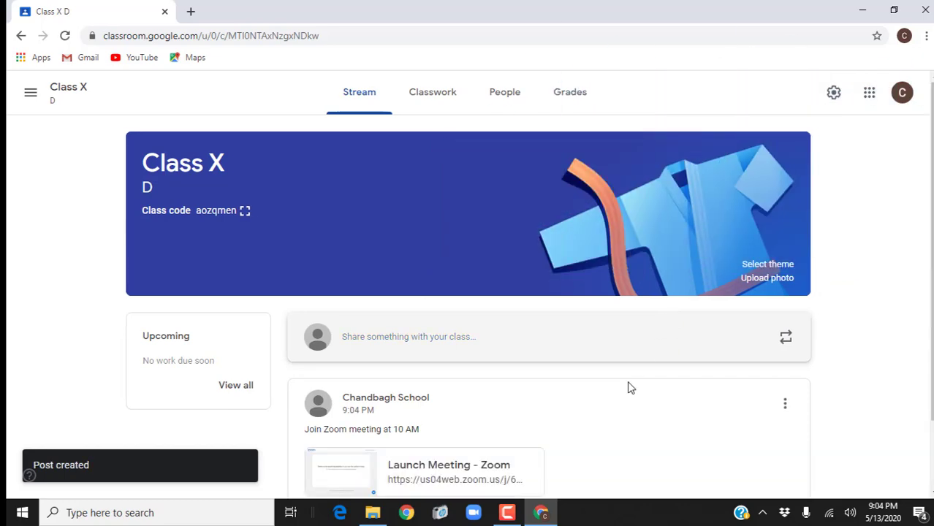
scroll(630, 386, "down", 1)
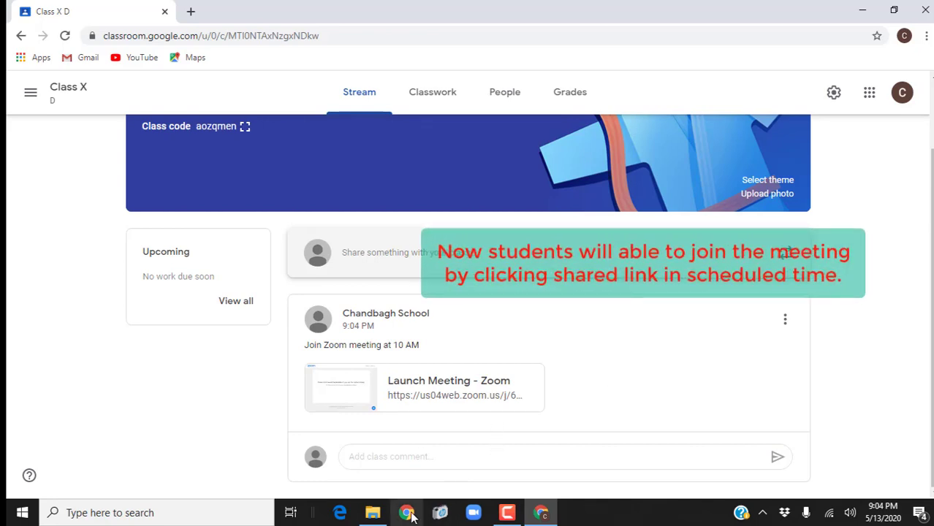
Step: Switch to the student's Chrome profile to view the Class X D Zoom post
left_click(905, 37)
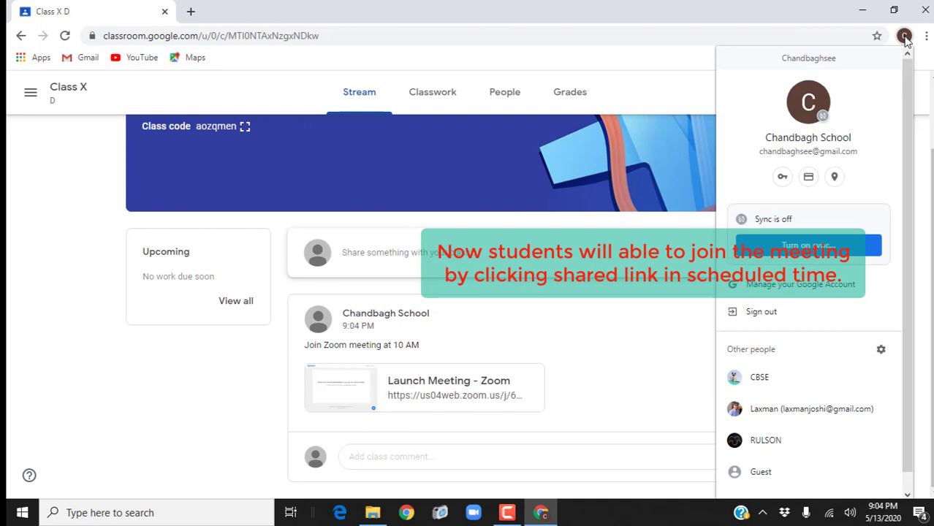
left_click(807, 411)
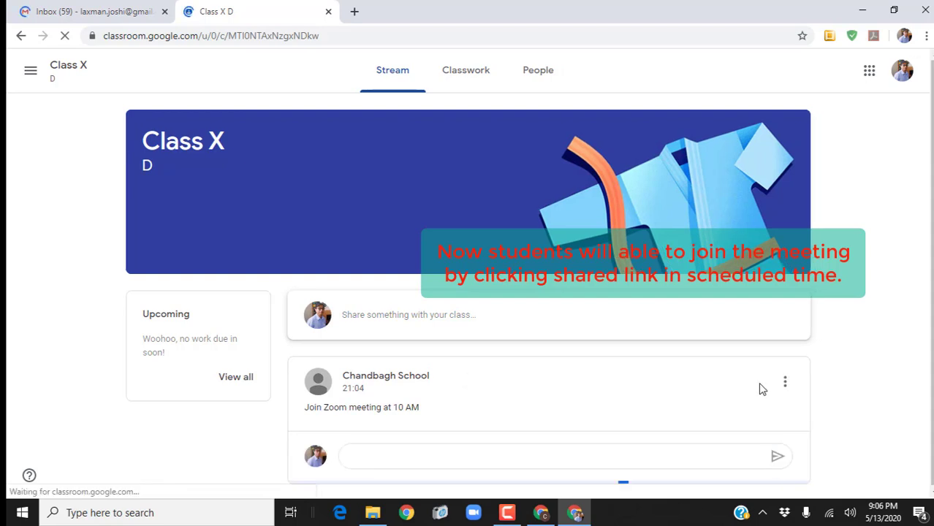
scroll(758, 383, "down", 1)
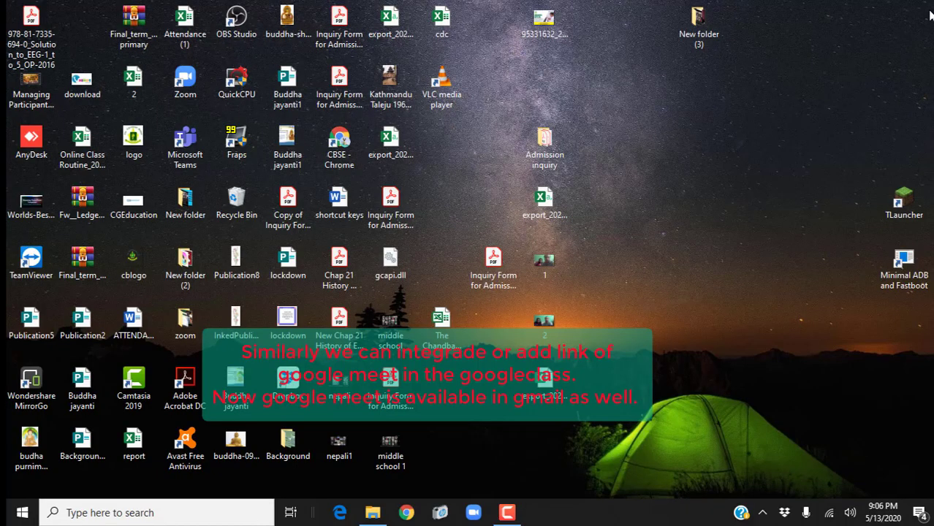
Step: Reopen Chrome and open Google Classroom from the Google apps grid
left_click(409, 513)
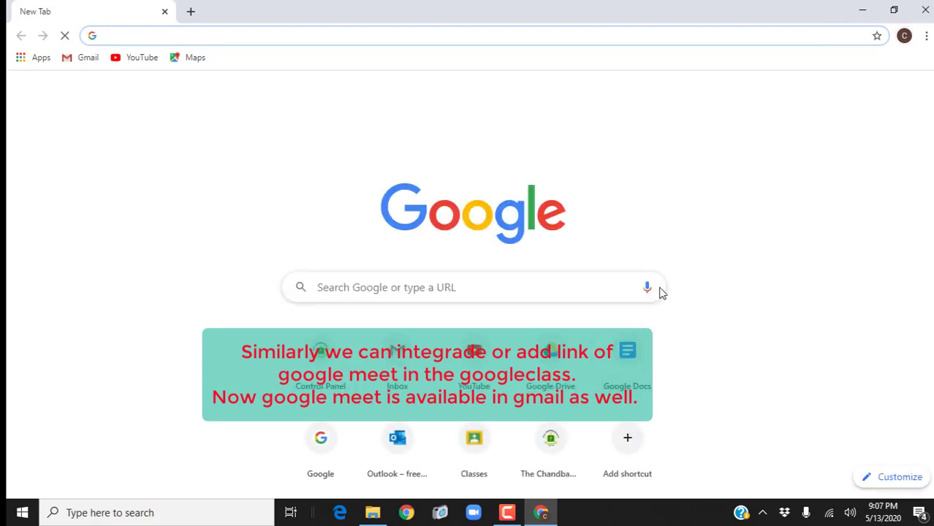
left_click(885, 98)
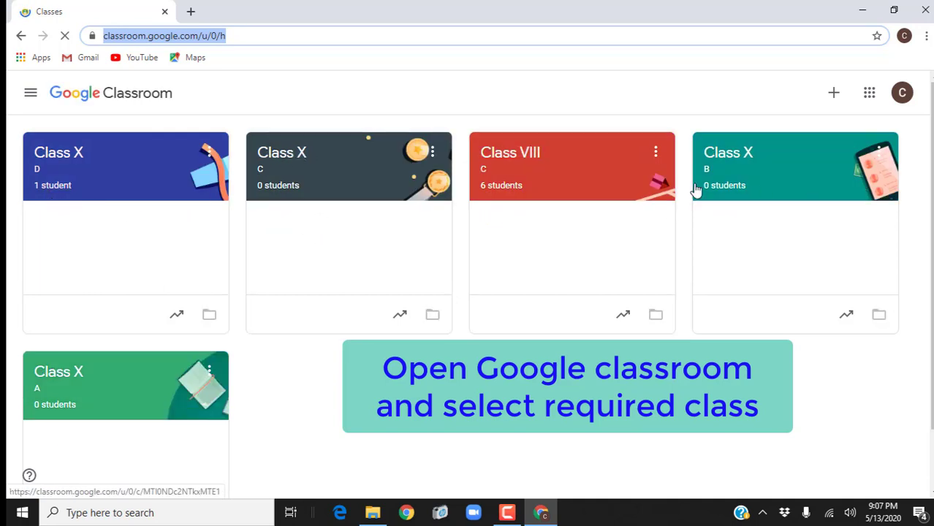
Step: Open Class X D, start a new announcement, and bring up the Google apps list
left_click(63, 160)
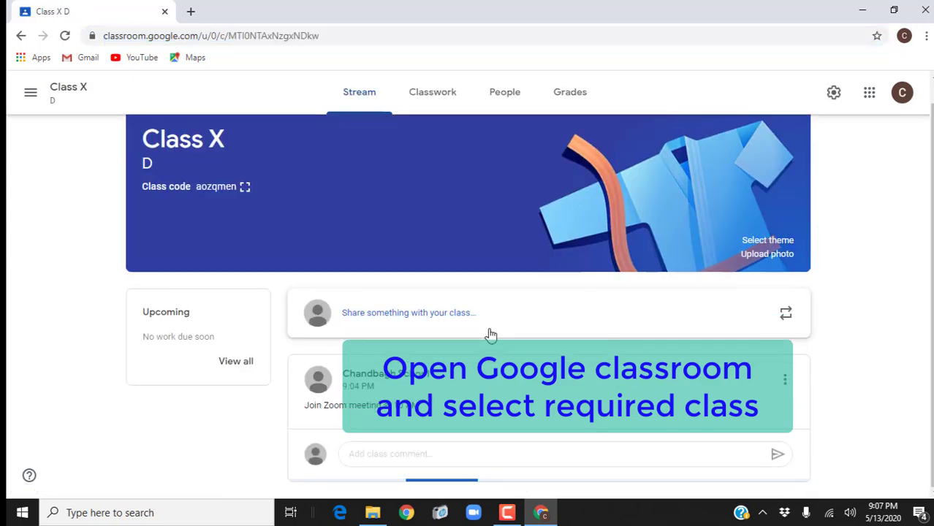
scroll(491, 335, "down", 1)
scroll(491, 335, "up", 2)
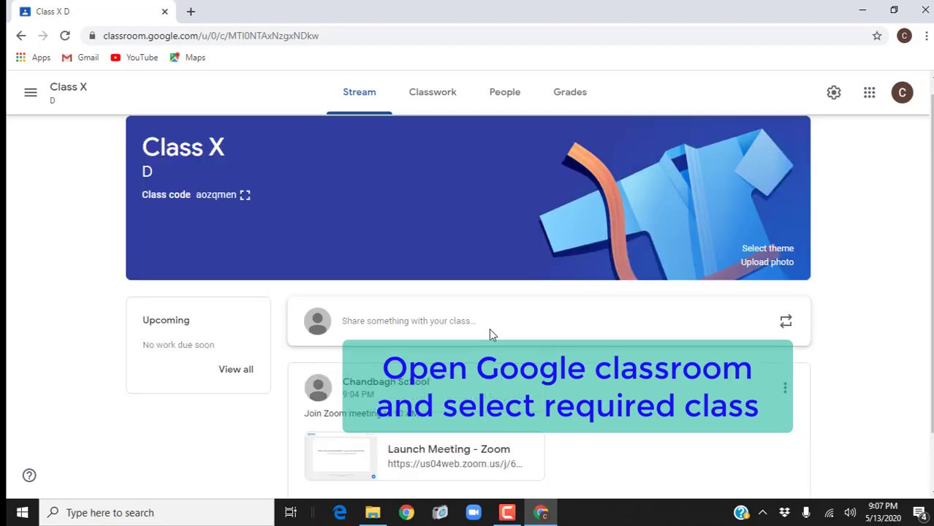
left_click(401, 338)
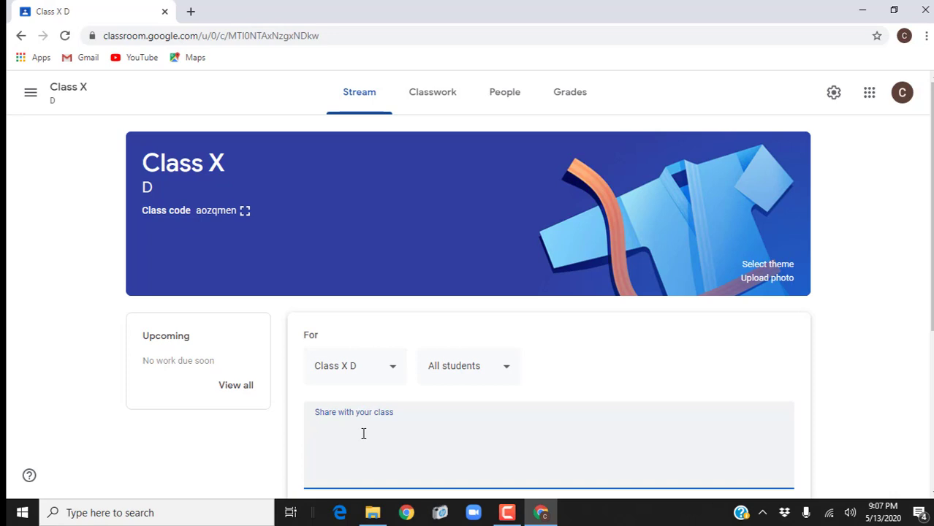
scroll(363, 434, "down", 3)
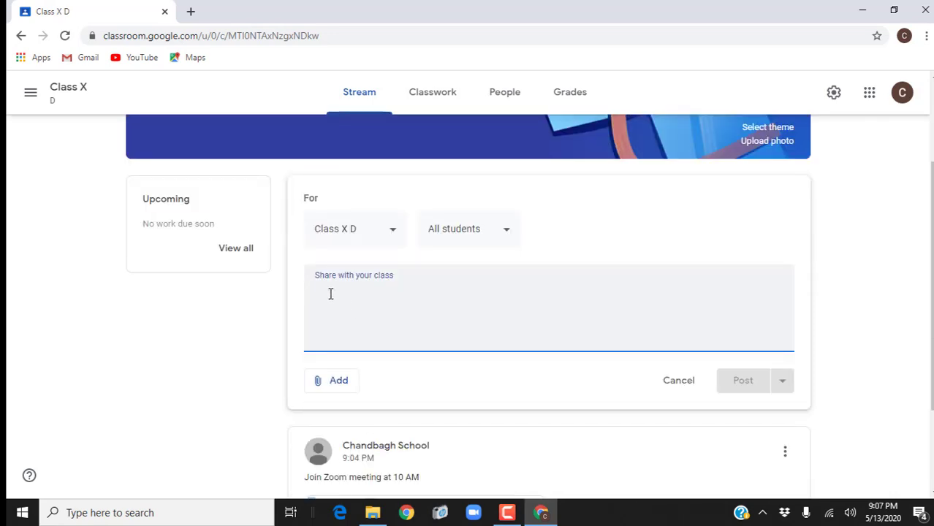
left_click(869, 92)
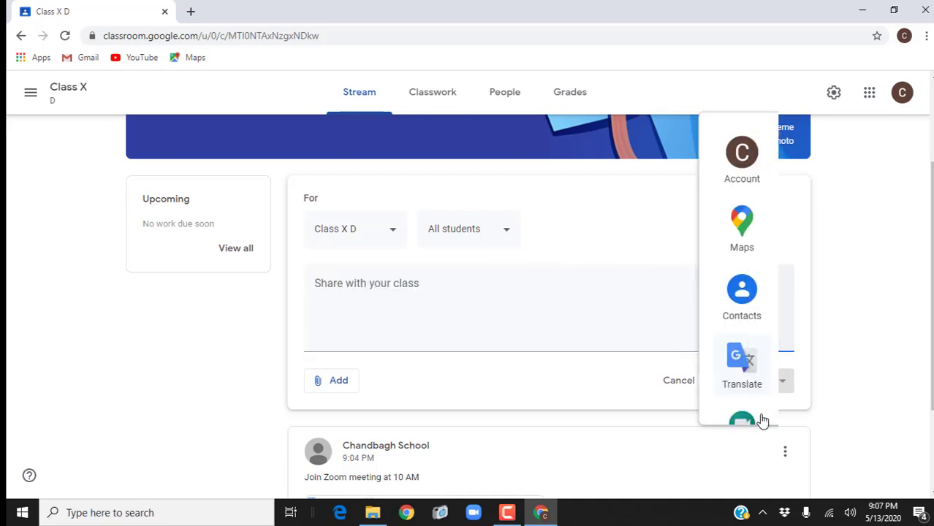
Step: Start a Google Meet meeting, copy its link meet.google.com/zsu-tqys-grp, and close the Meet tab
left_click(753, 418)
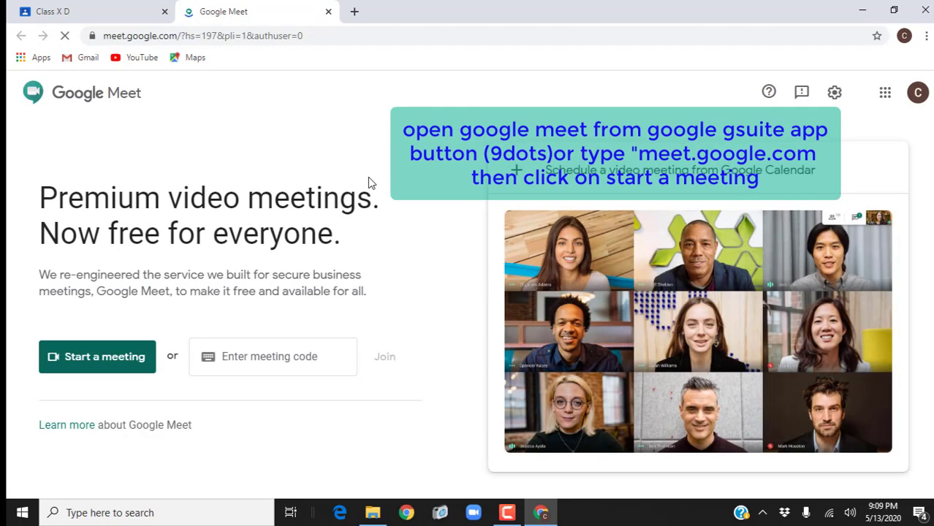
left_click(107, 363)
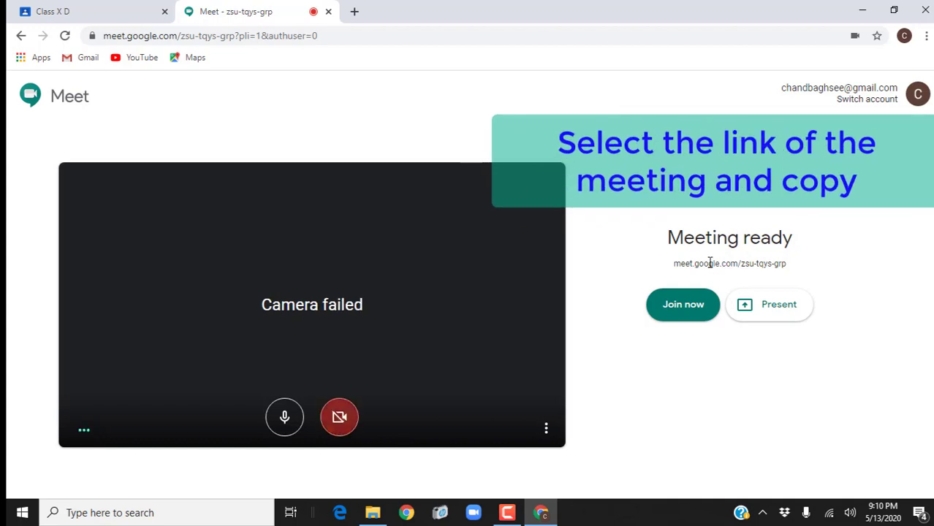
double_click(710, 263)
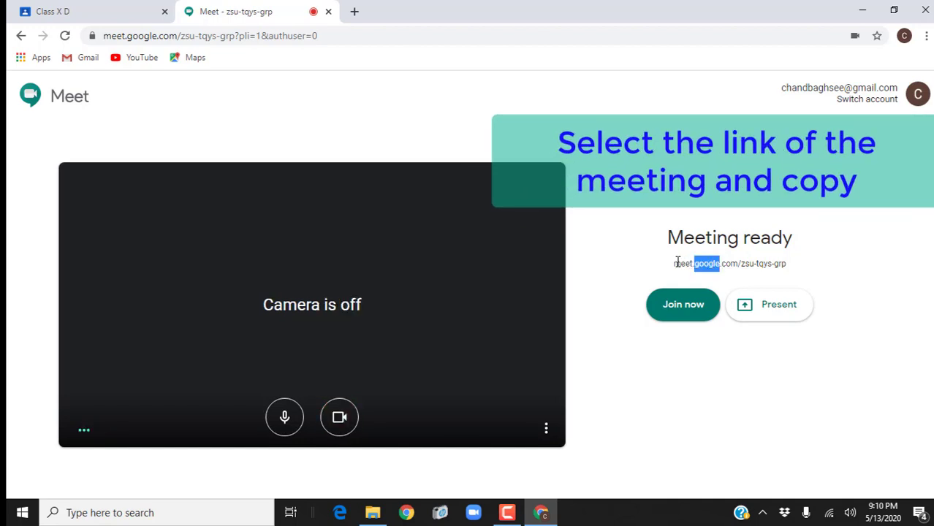
left_click_drag(675, 263, 798, 270)
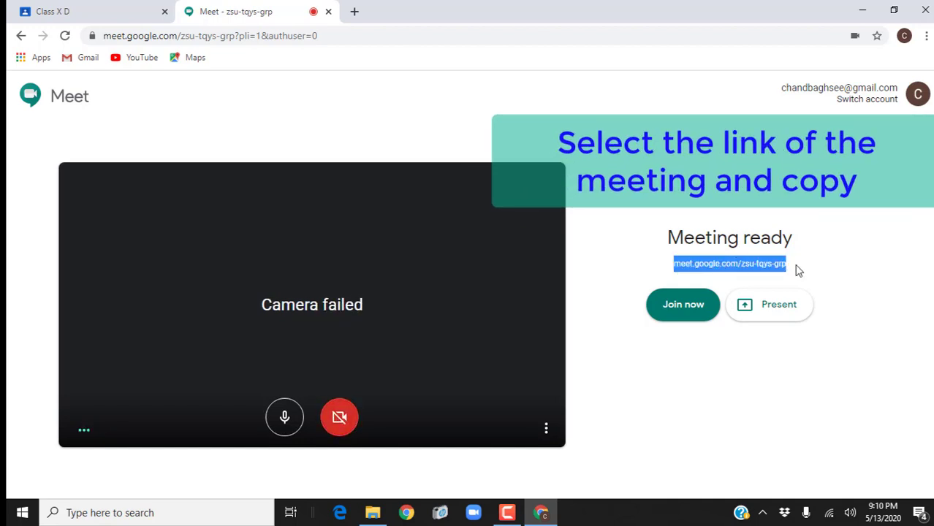
right_click(751, 271)
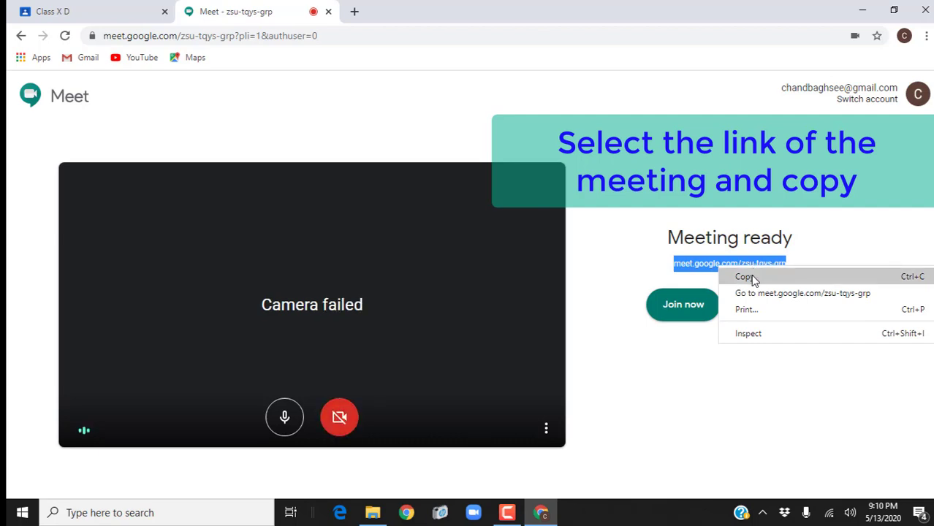
left_click(749, 276)
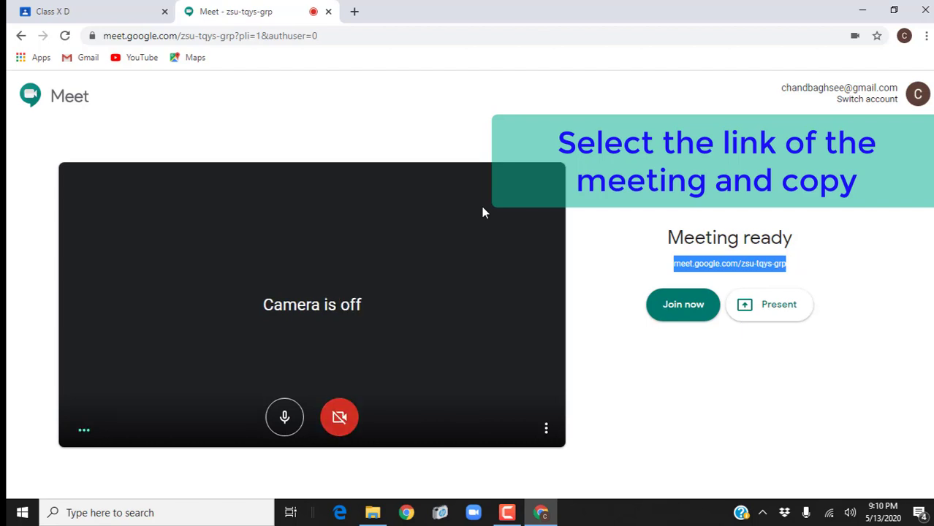
left_click(327, 13)
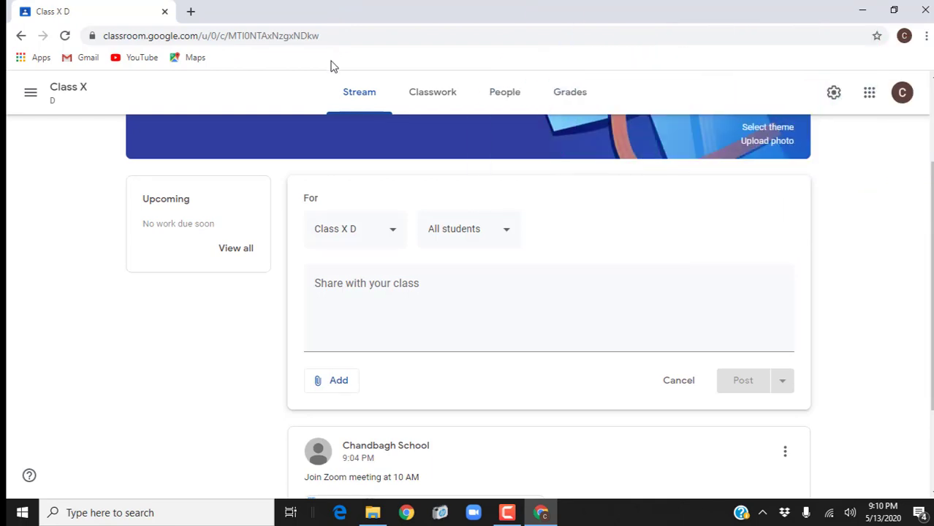
Step: Attach the copied Google Meet class video meeting link to the announcement
left_click(334, 385)
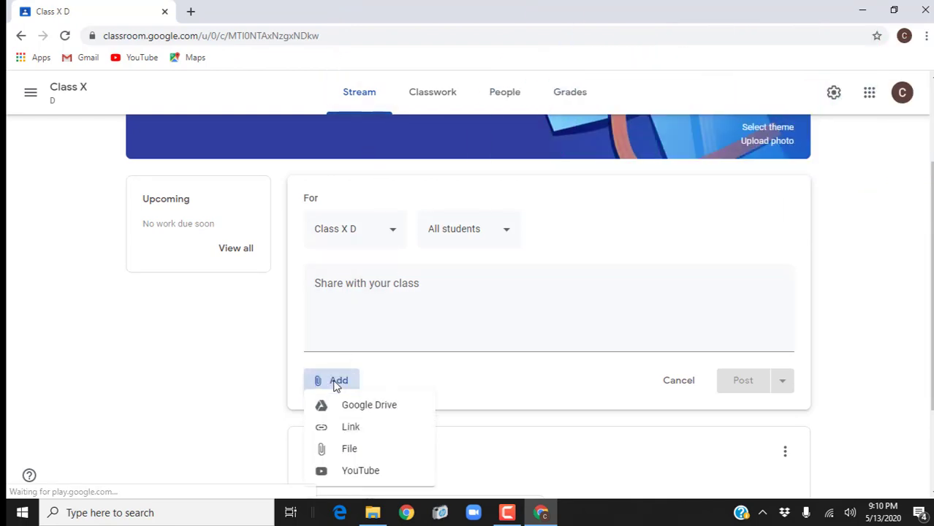
left_click(350, 429)
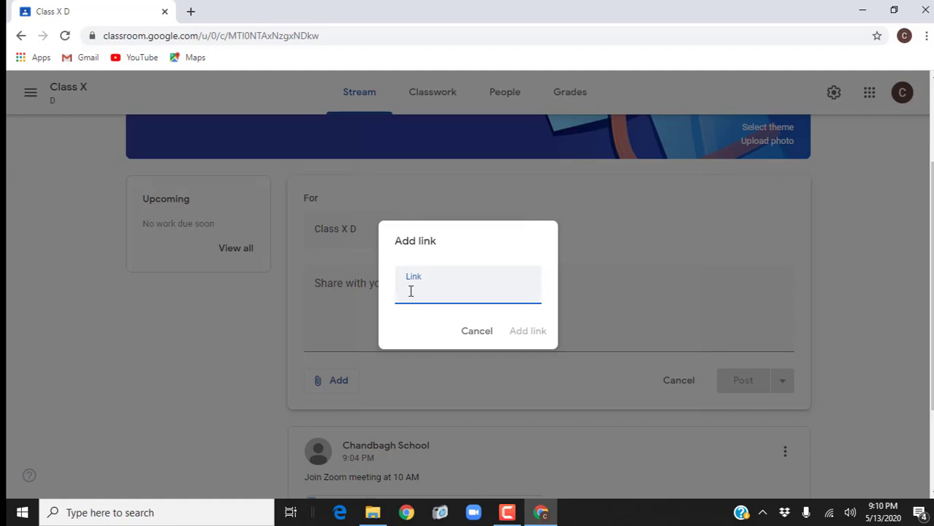
right_click(411, 291)
left_click(448, 183)
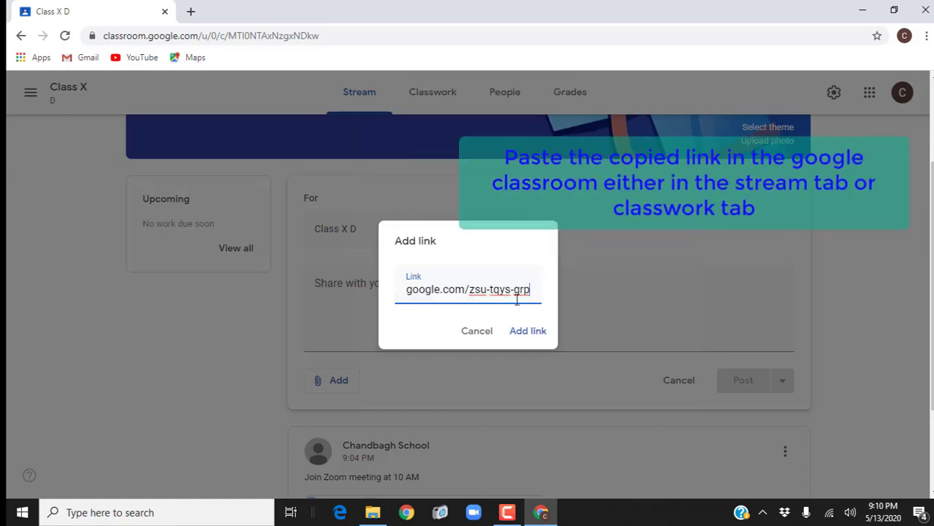
left_click(526, 333)
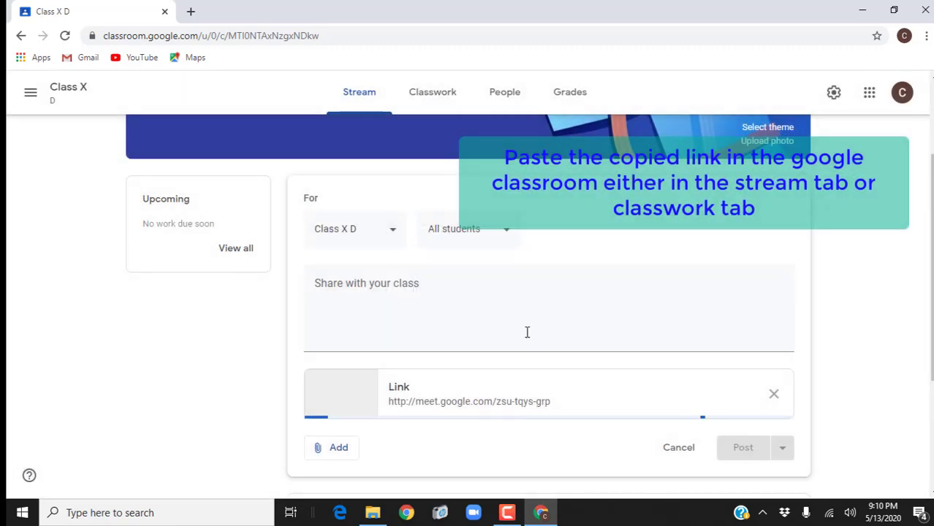
Step: Write the announcement message "Join google meet"
scroll(559, 400, "down", 2)
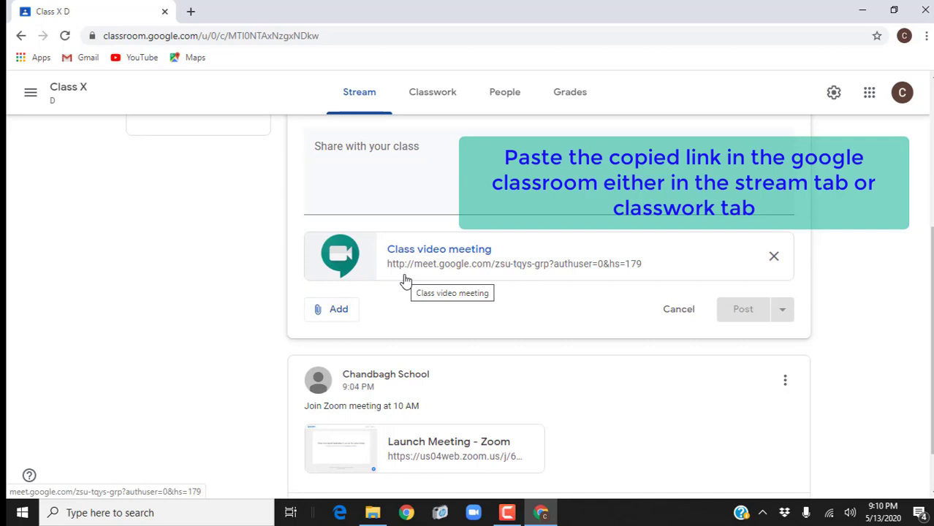
scroll(457, 272, "up", 1)
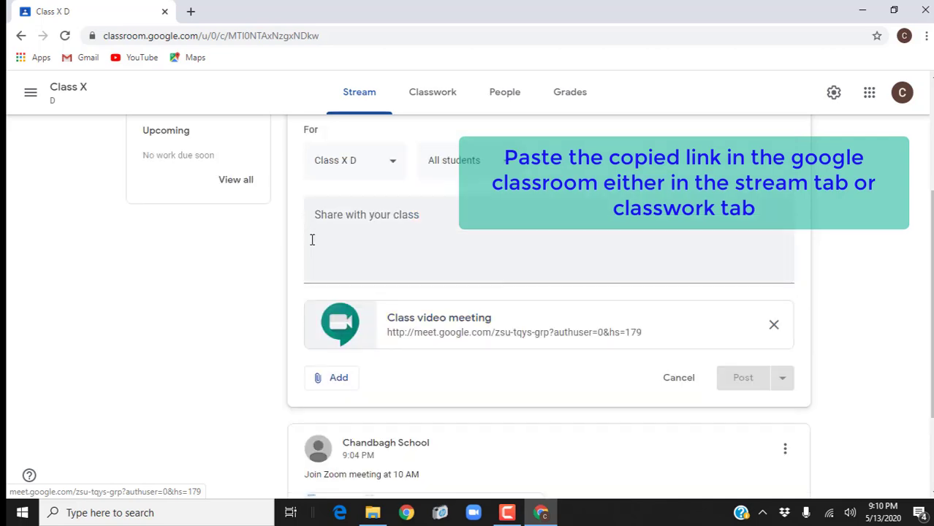
left_click(331, 226)
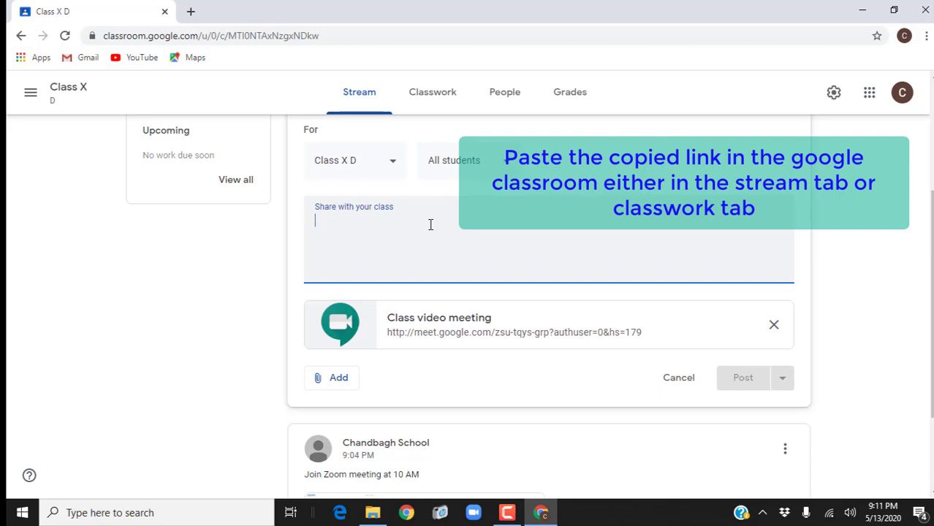
type("Join google")
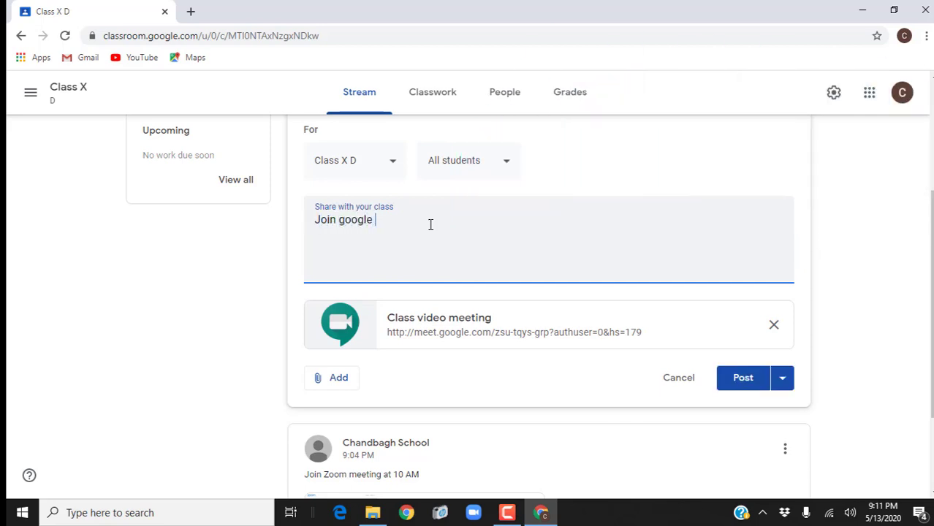
type(" meet at 11 PM")
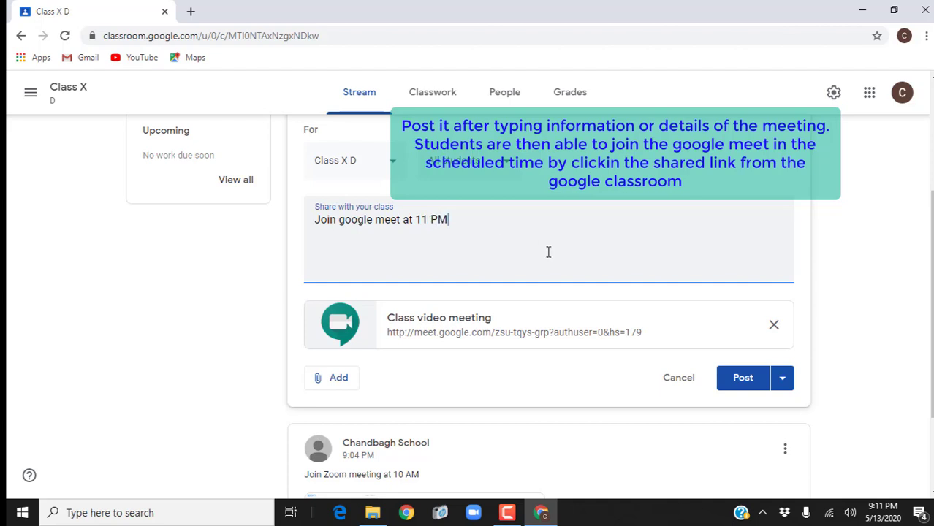
Step: Post the "Join google meet at 11 PM" announcement and check it in the Class X D stream
left_click(738, 376)
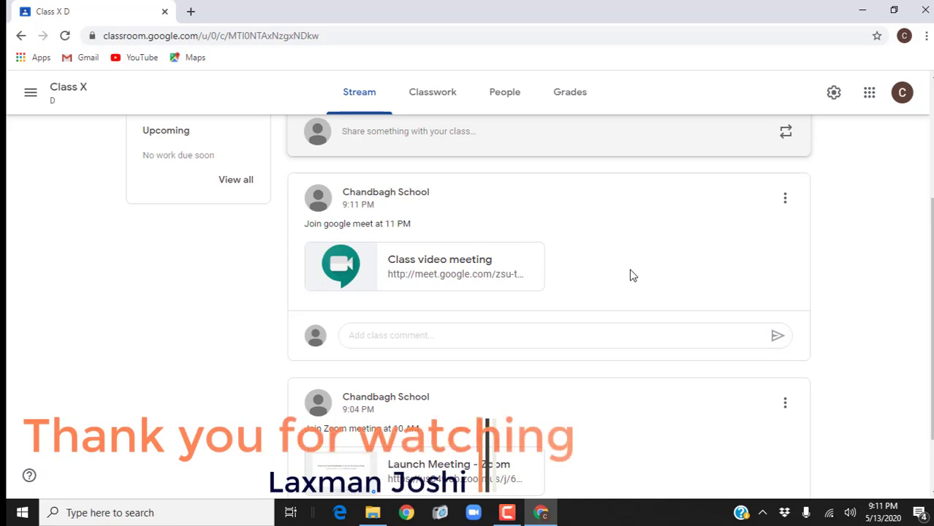
scroll(646, 422, "down", 1)
scroll(646, 421, "up", 2)
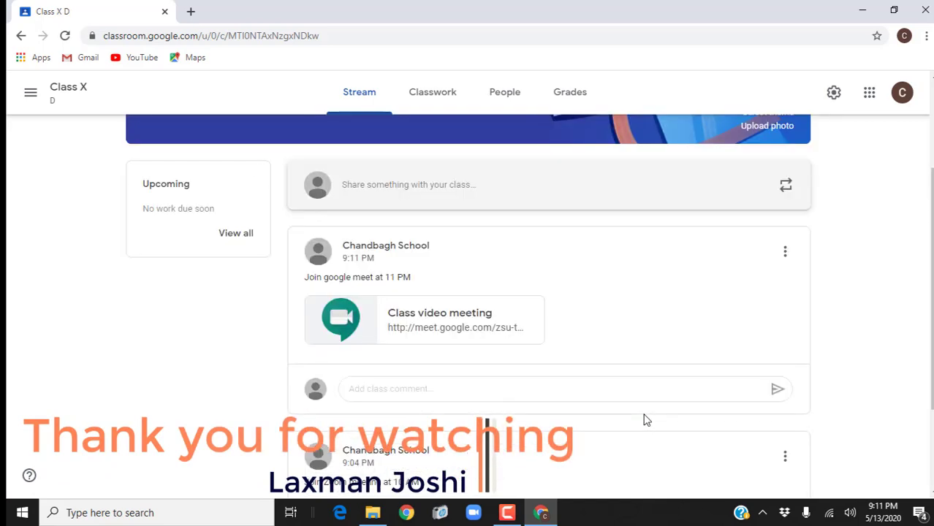